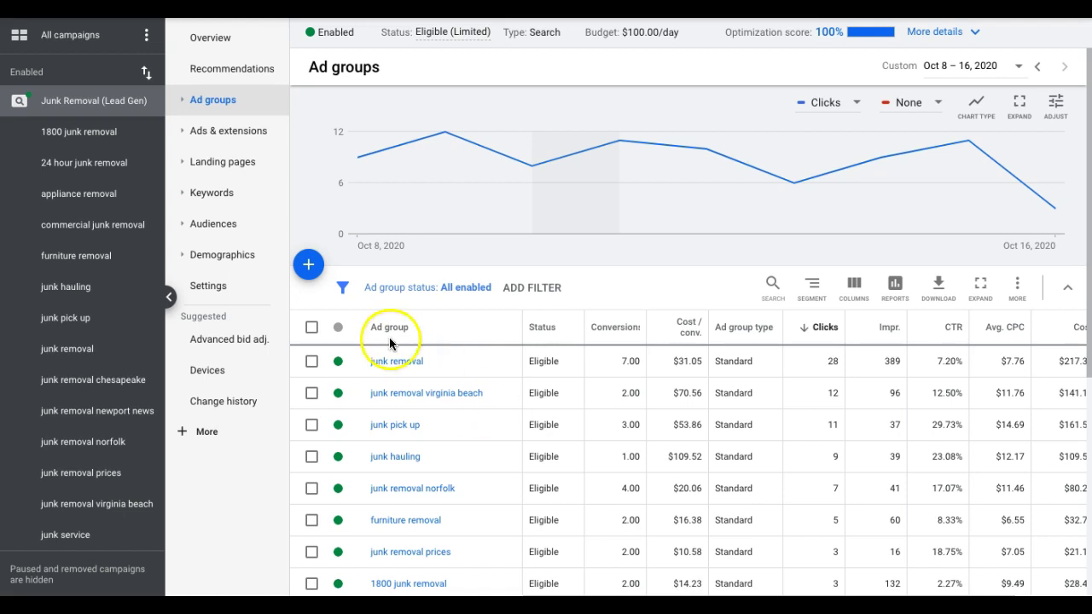
- Open the keywords report's Modify columns panel and browse the Attributes options to Est. first page bid
{"action": "left_click", "coordinate": [221, 195]}
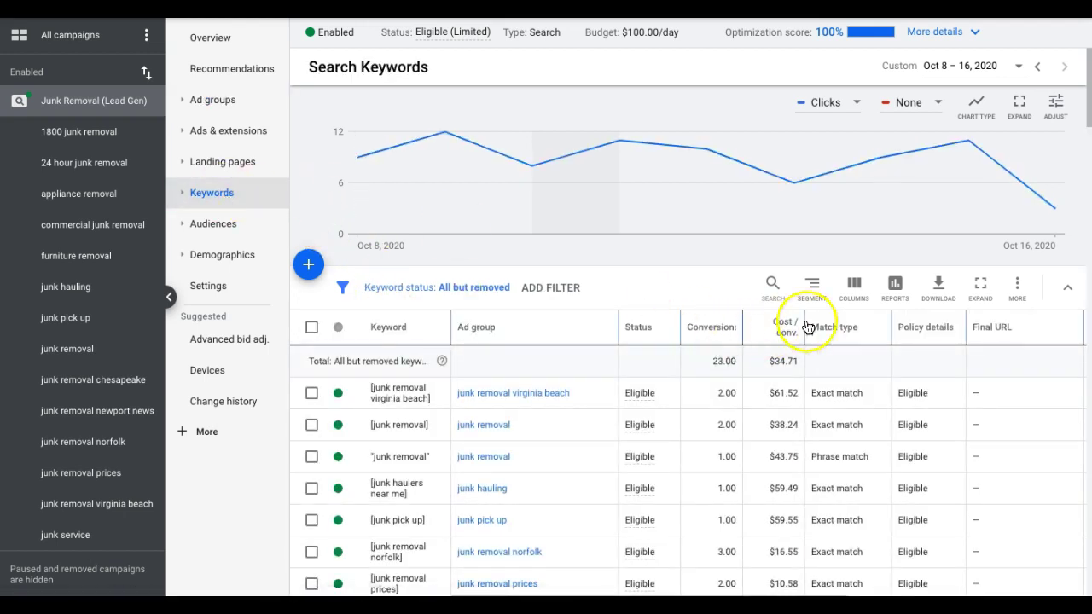
{"action": "left_click", "coordinate": [853, 290]}
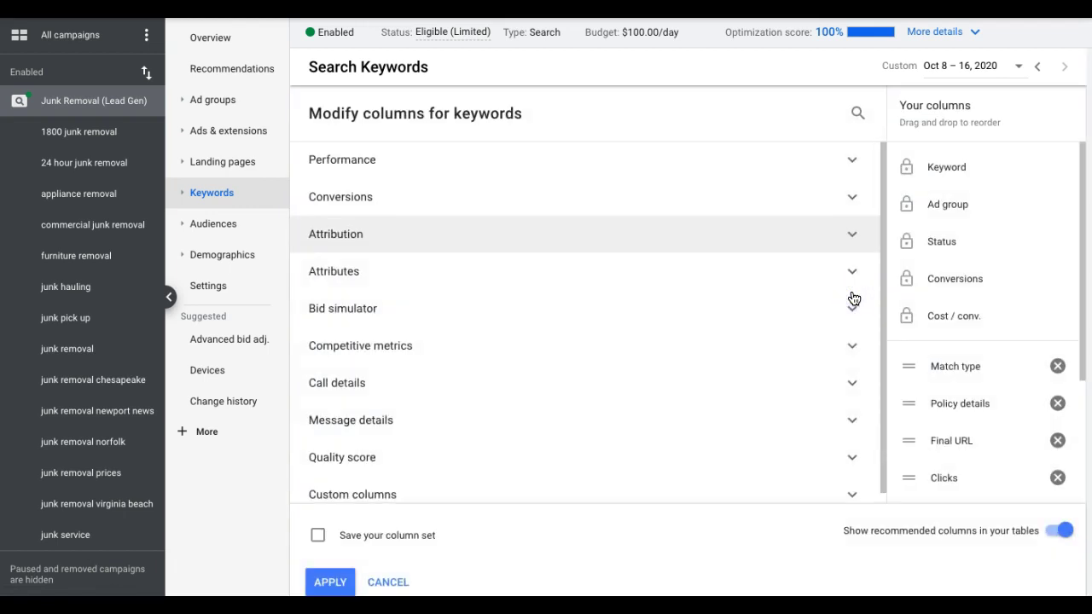
{"action": "left_click", "coordinate": [429, 275]}
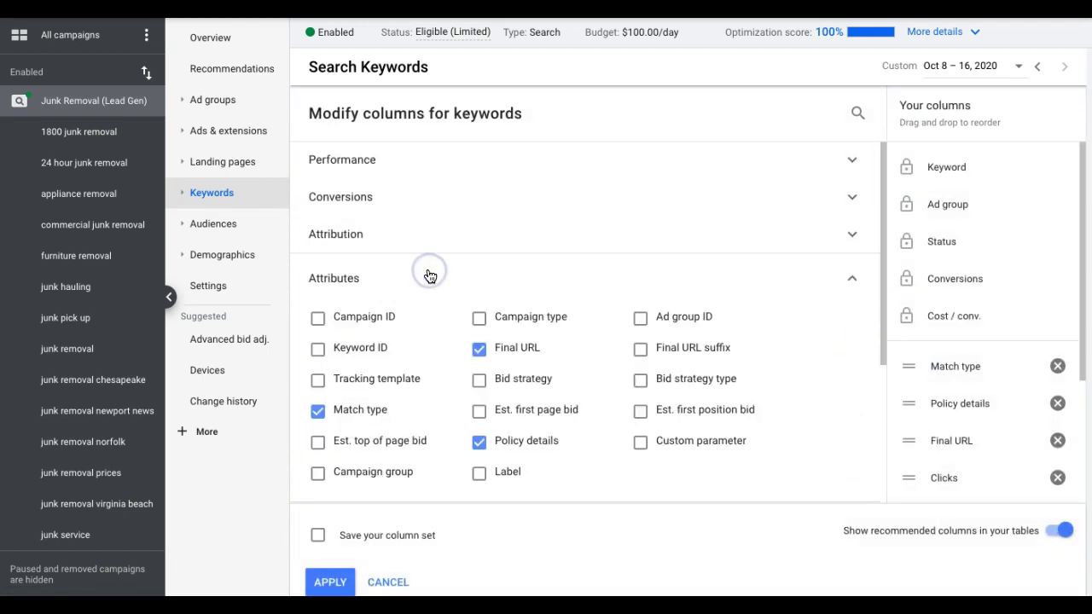
{"action": "scroll", "coordinate": [416, 427], "scroll_direction": "down", "scroll_amount": 1}
{"action": "scroll", "coordinate": [416, 433], "scroll_direction": "down", "scroll_amount": 1}
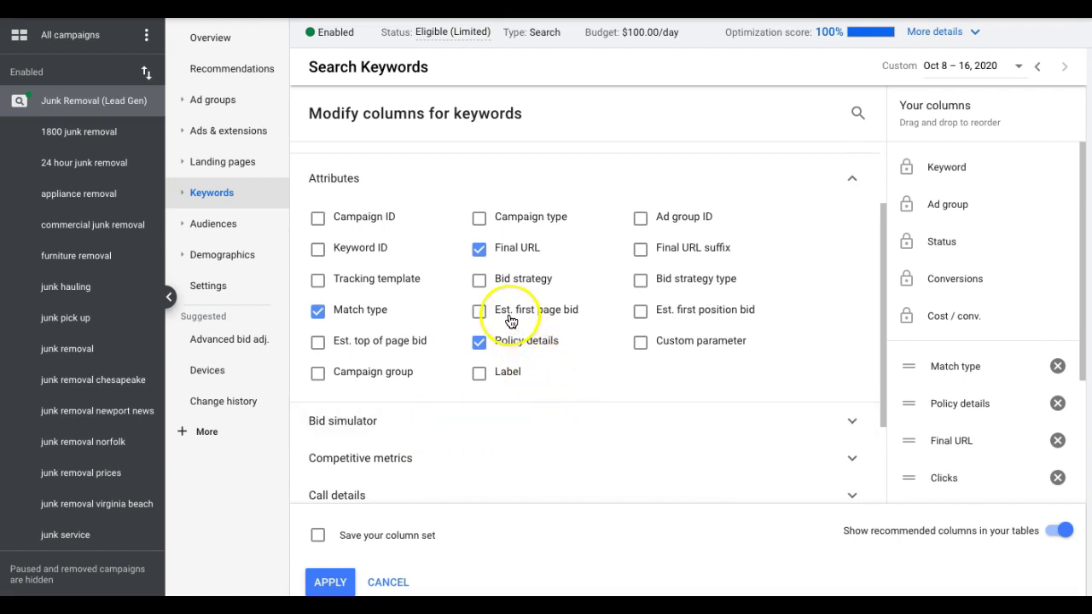
{"action": "mouse_move", "coordinate": [522, 324]}
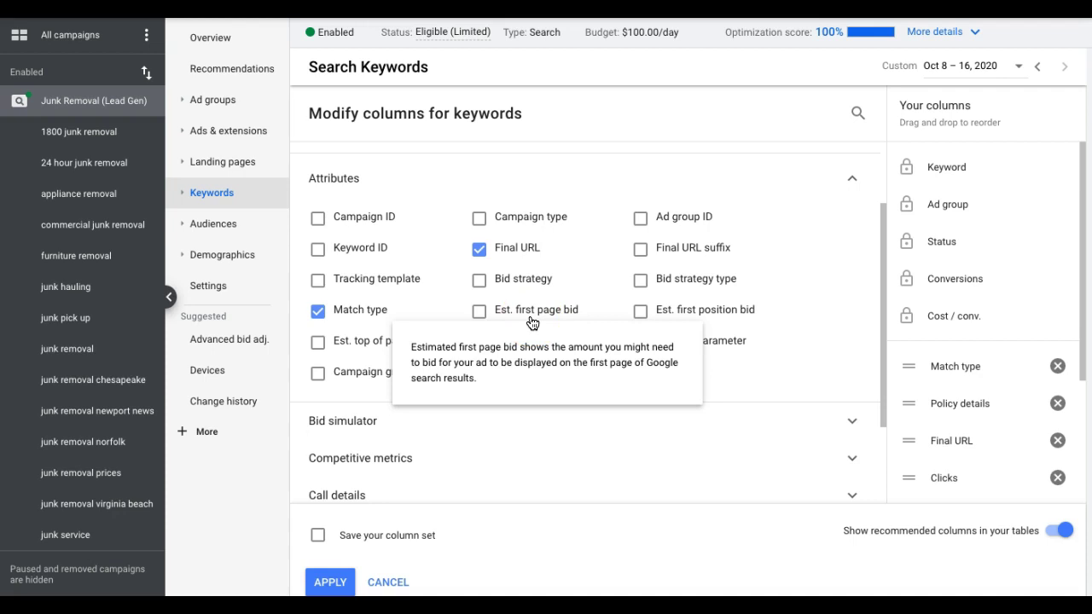
{"action": "left_click", "coordinate": [522, 317]}
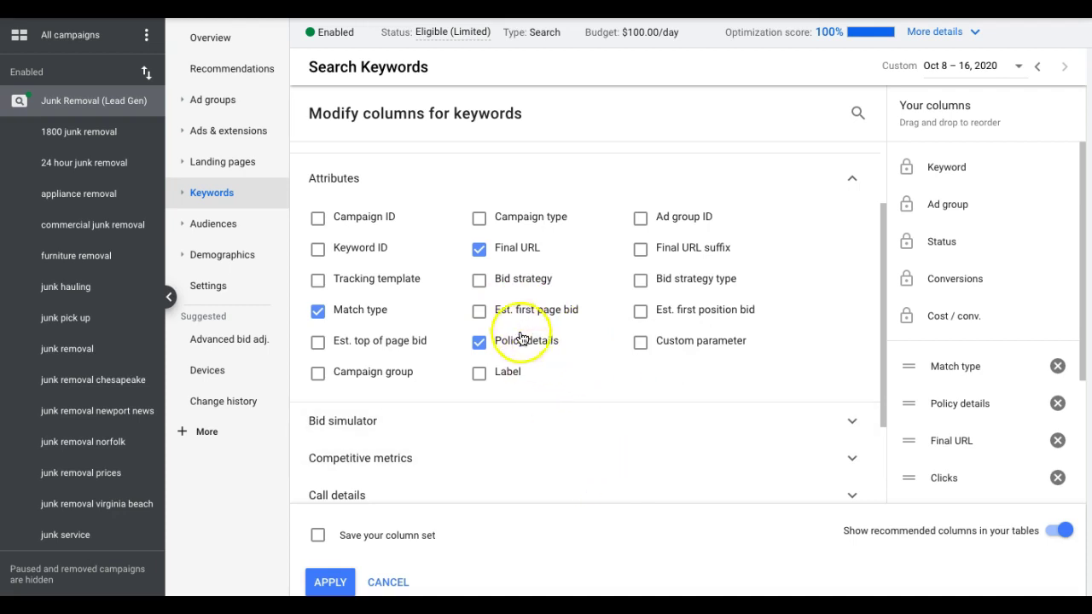
{"action": "mouse_move", "coordinate": [540, 317]}
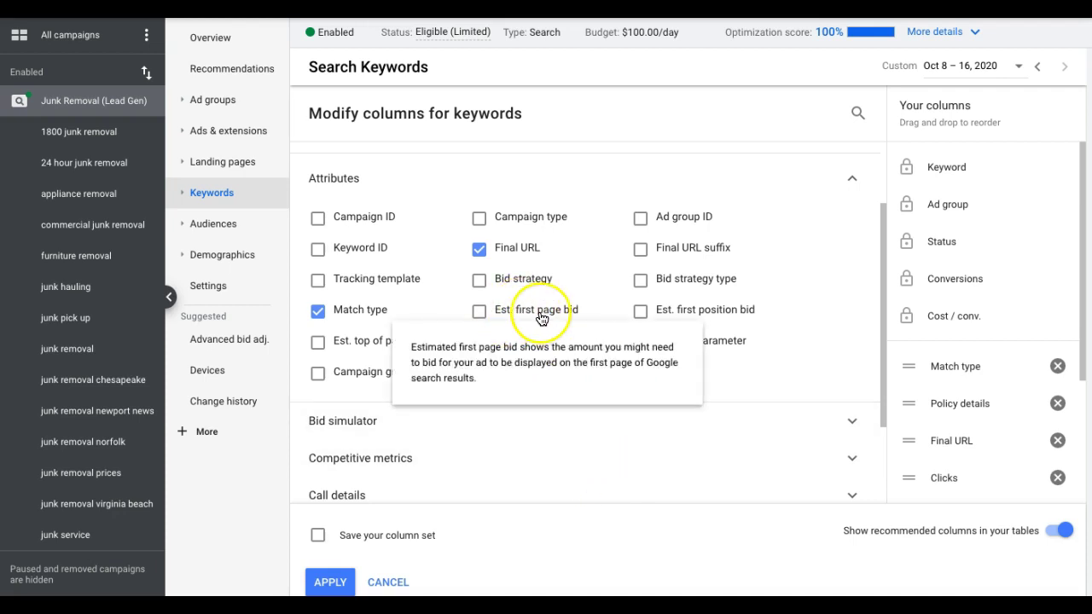
- Tick the Est. first position bid and Est. top of page bid attribute columns
{"action": "left_click", "coordinate": [506, 315]}
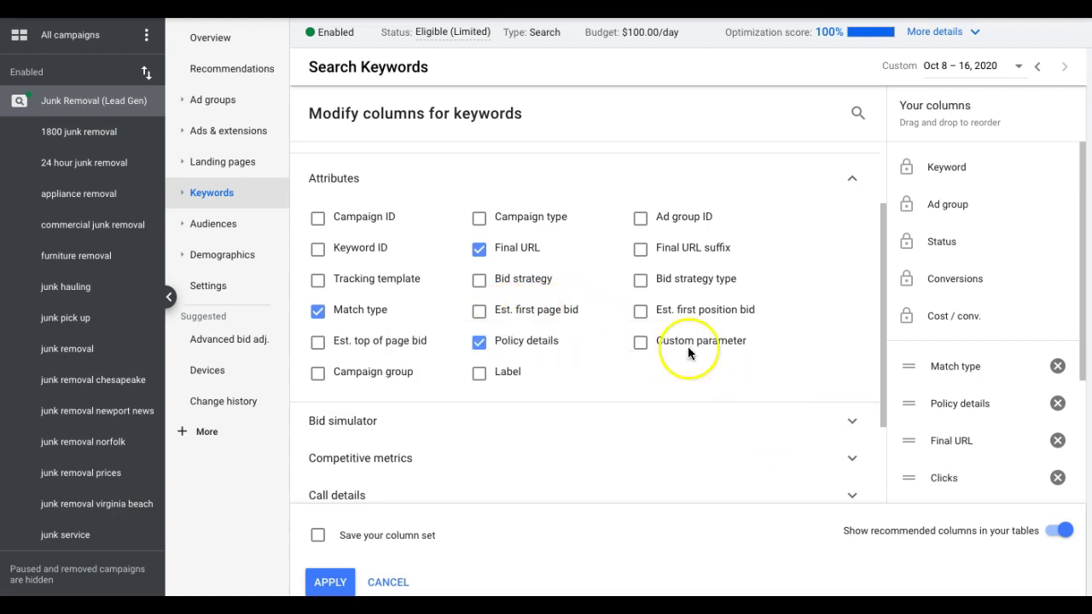
{"action": "left_click", "coordinate": [641, 313]}
{"action": "left_click", "coordinate": [318, 343]}
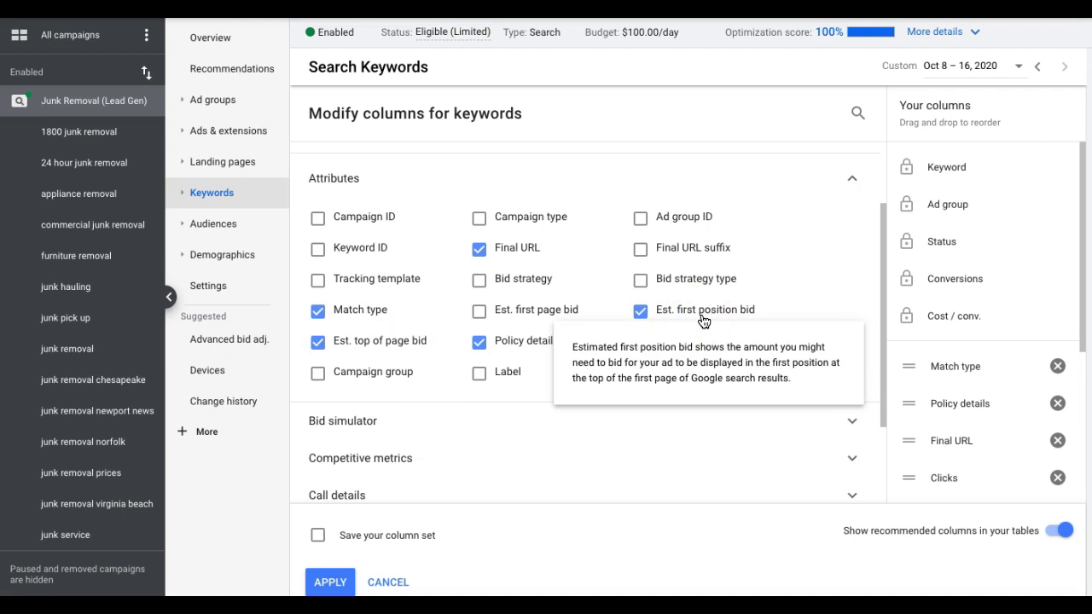
- Apply the column changes and scroll the keyword table to review the new bid columns
{"action": "left_click", "coordinate": [330, 582]}
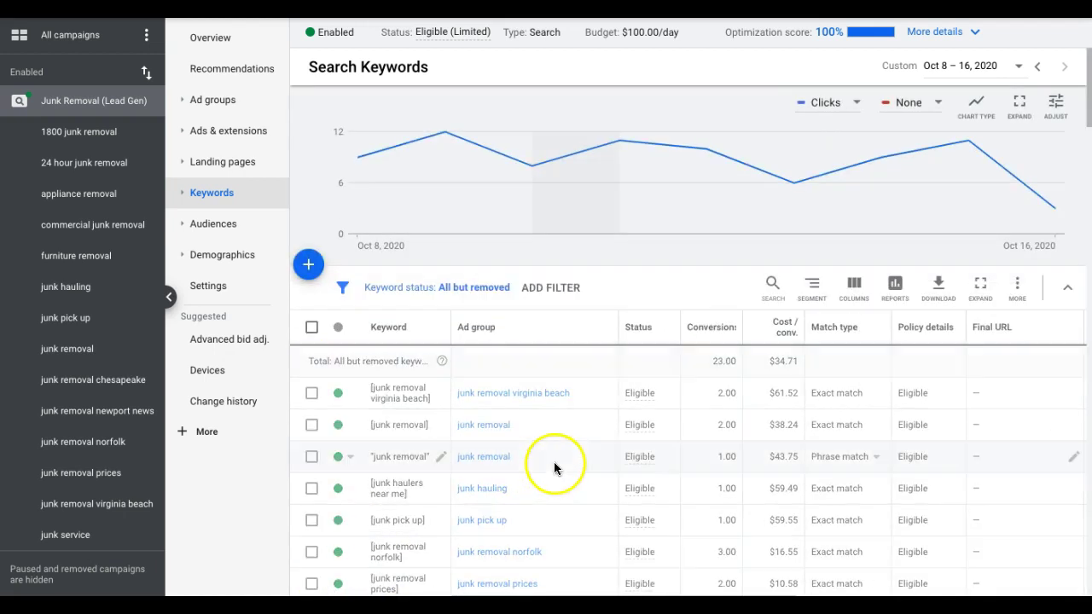
{"action": "scroll", "coordinate": [701, 423], "scroll_direction": "right", "scroll_amount": 10}
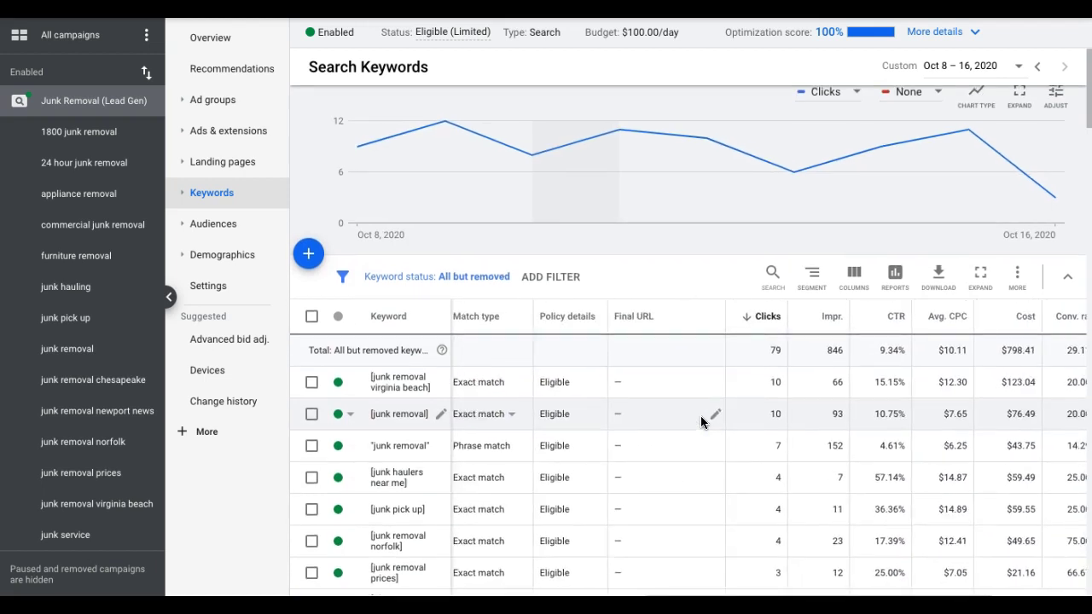
{"action": "scroll", "coordinate": [972, 351], "scroll_direction": "down", "scroll_amount": 3}
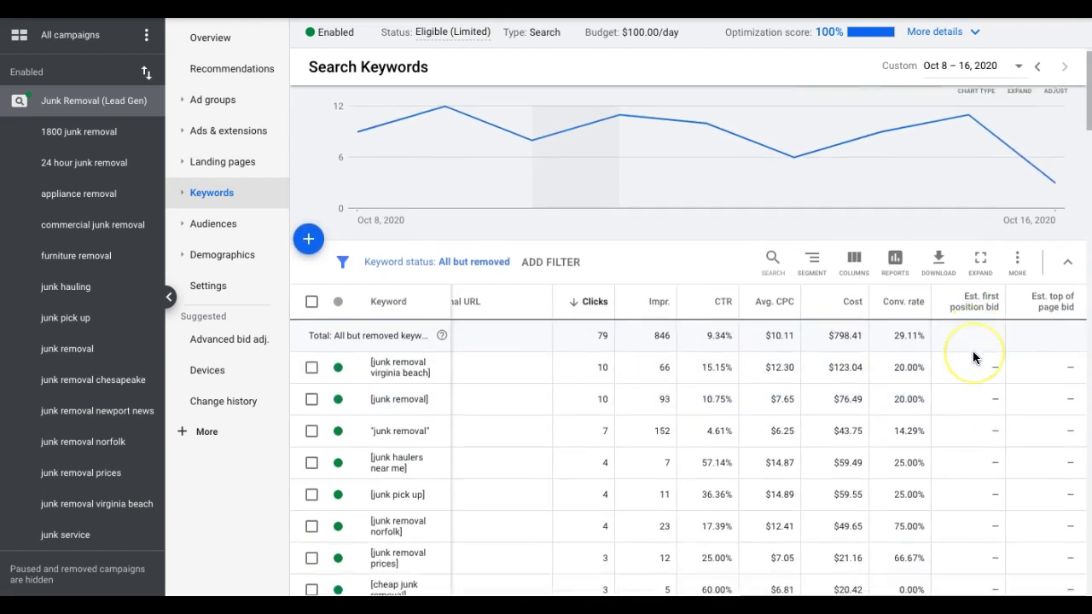
{"action": "scroll", "coordinate": [973, 356], "scroll_direction": "down", "scroll_amount": 3}
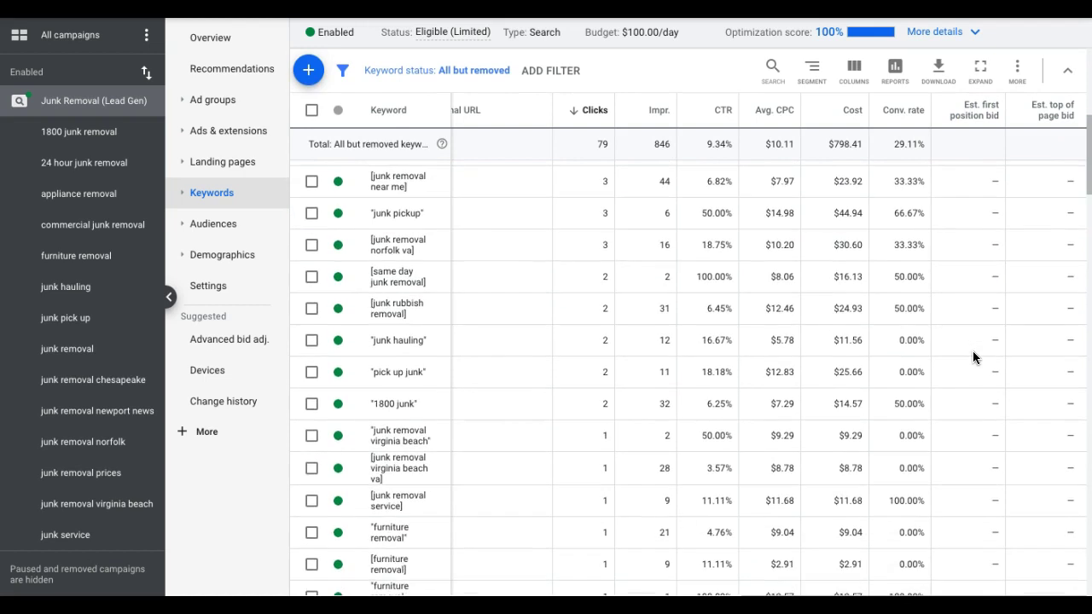
{"action": "scroll", "coordinate": [973, 356], "scroll_direction": "up", "scroll_amount": 6}
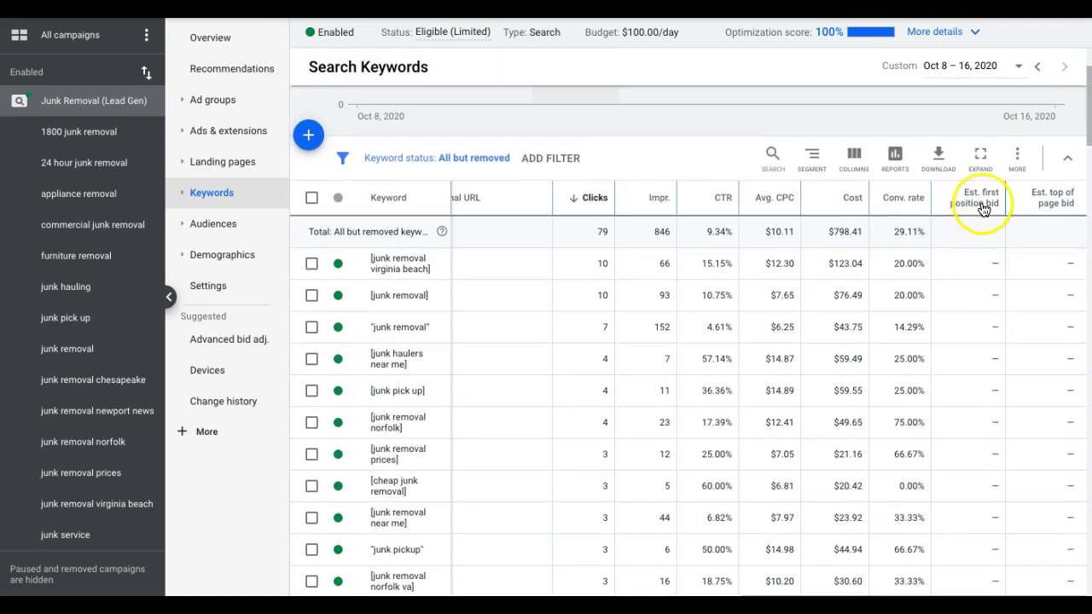
- Inspect the first keyword's first position bid estimate, then go to Keyword Planner
{"action": "mouse_move", "coordinate": [981, 205]}
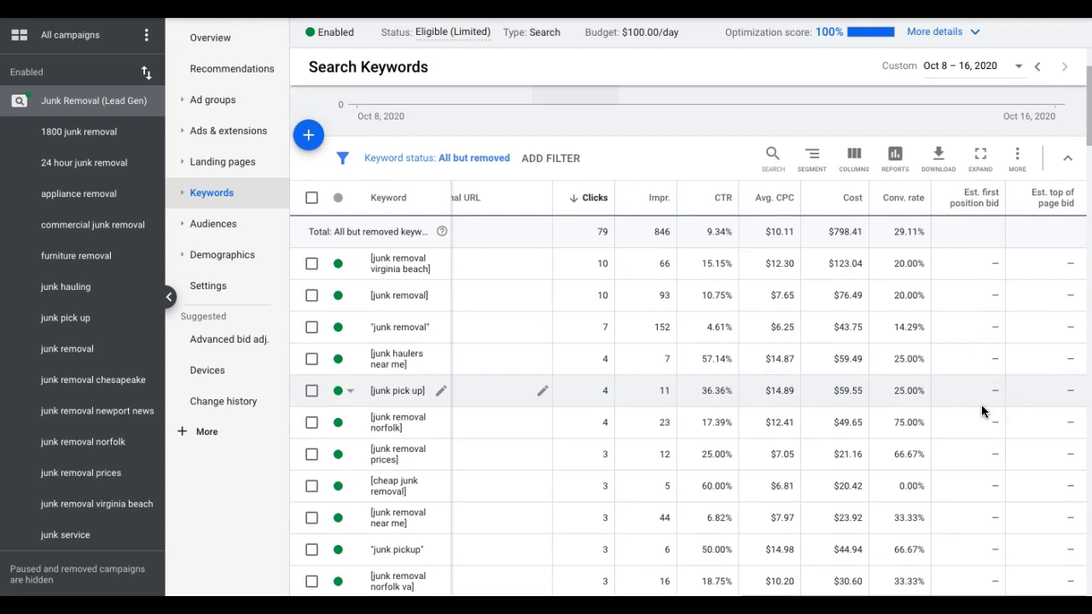
{"action": "left_click", "coordinate": [993, 271]}
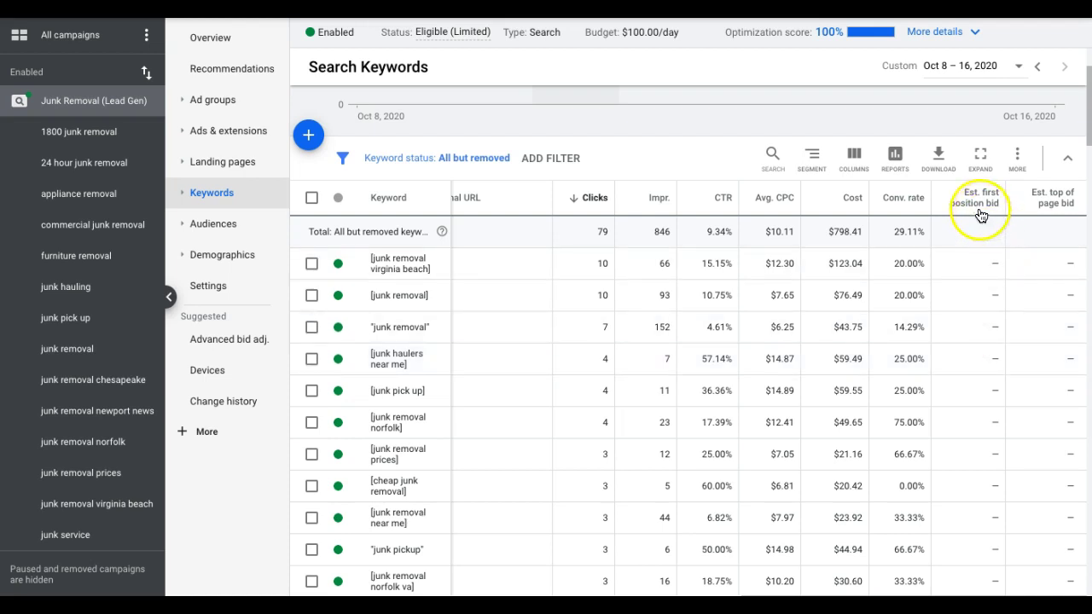
{"action": "mouse_move", "coordinate": [973, 205]}
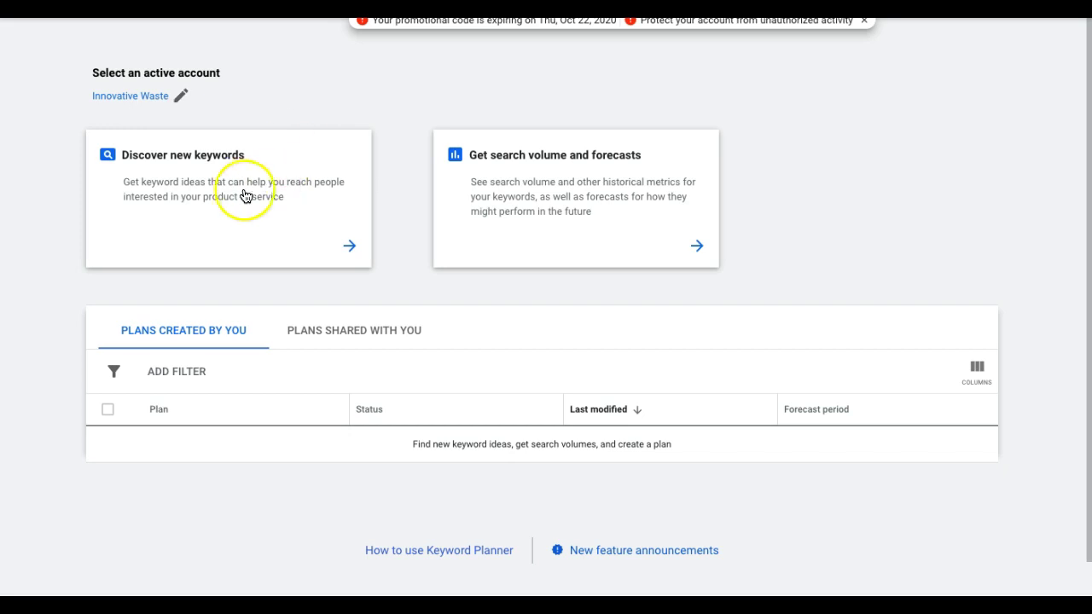
- Discover new keyword ideas using 'junk removal' as the seed keyword
{"action": "left_click", "coordinate": [236, 254]}
{"action": "left_click", "coordinate": [198, 281]}
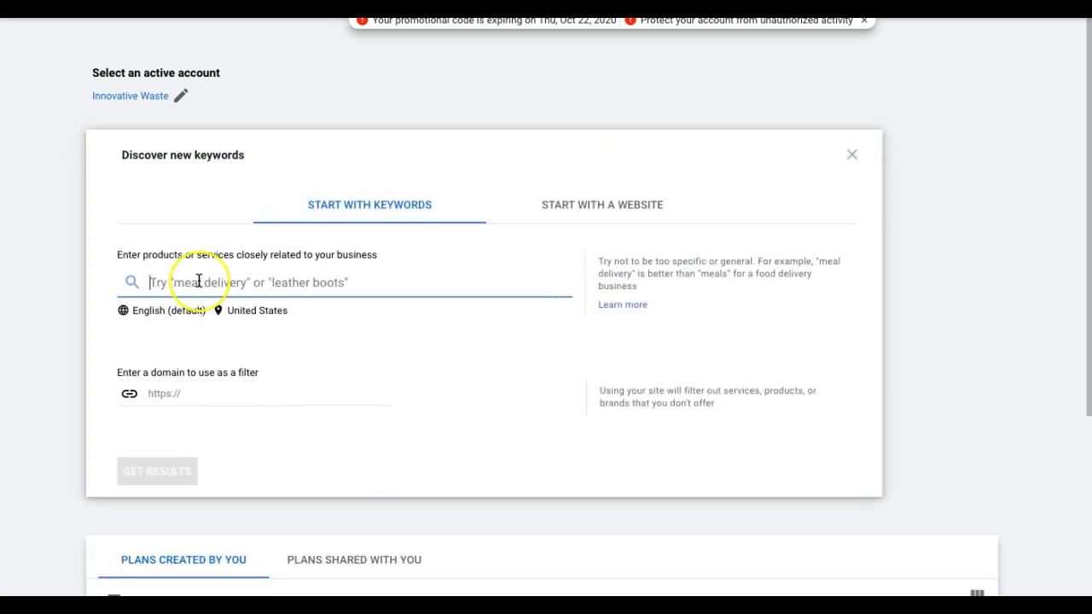
{"action": "type", "text": "junk"}
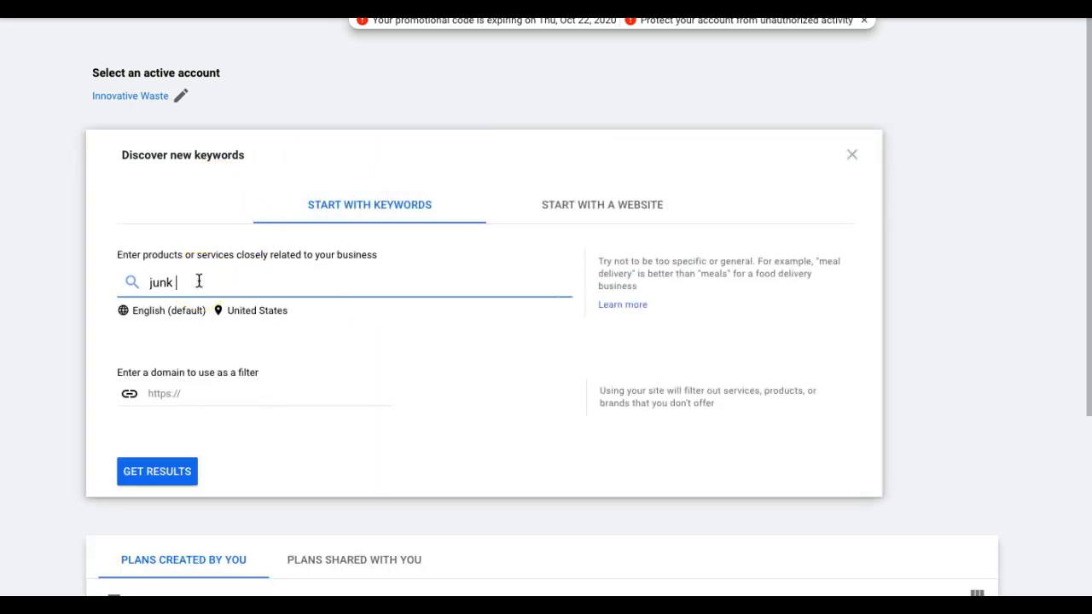
{"action": "type", "text": " removal"}
{"action": "key", "text": "Return"}
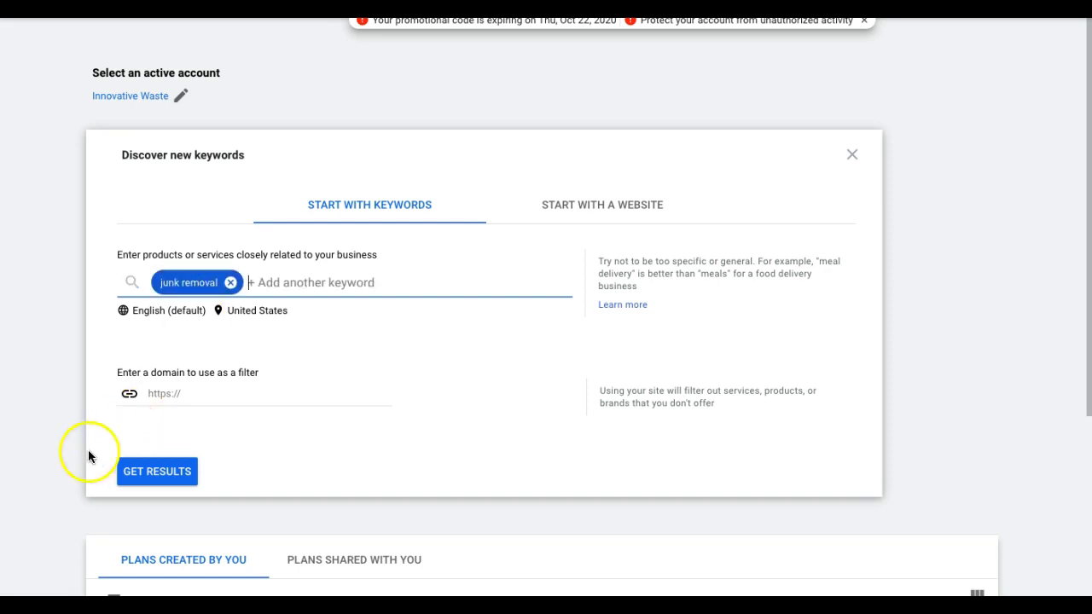
{"action": "left_click", "coordinate": [157, 475]}
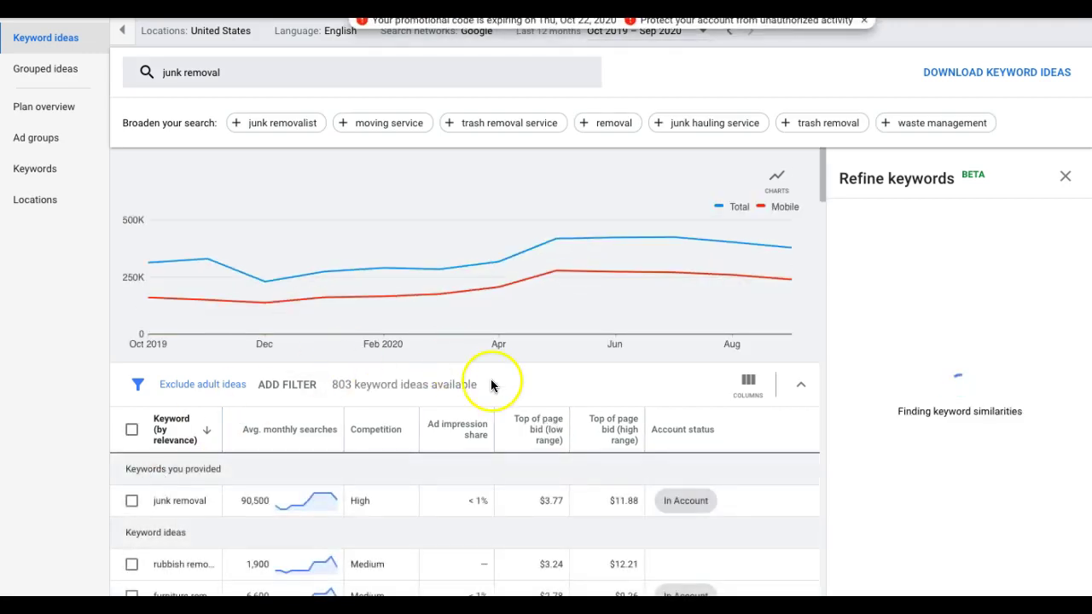
{"action": "scroll", "coordinate": [492, 385], "scroll_direction": "down", "scroll_amount": 2}
{"action": "scroll", "coordinate": [491, 385], "scroll_direction": "down", "scroll_amount": 1}
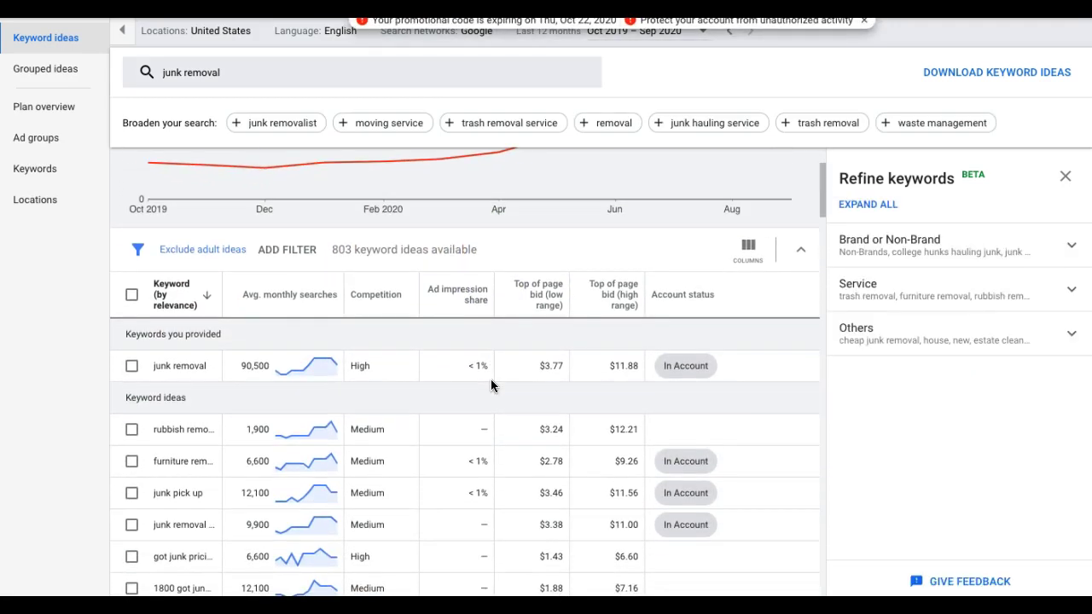
{"action": "left_click", "coordinate": [623, 310]}
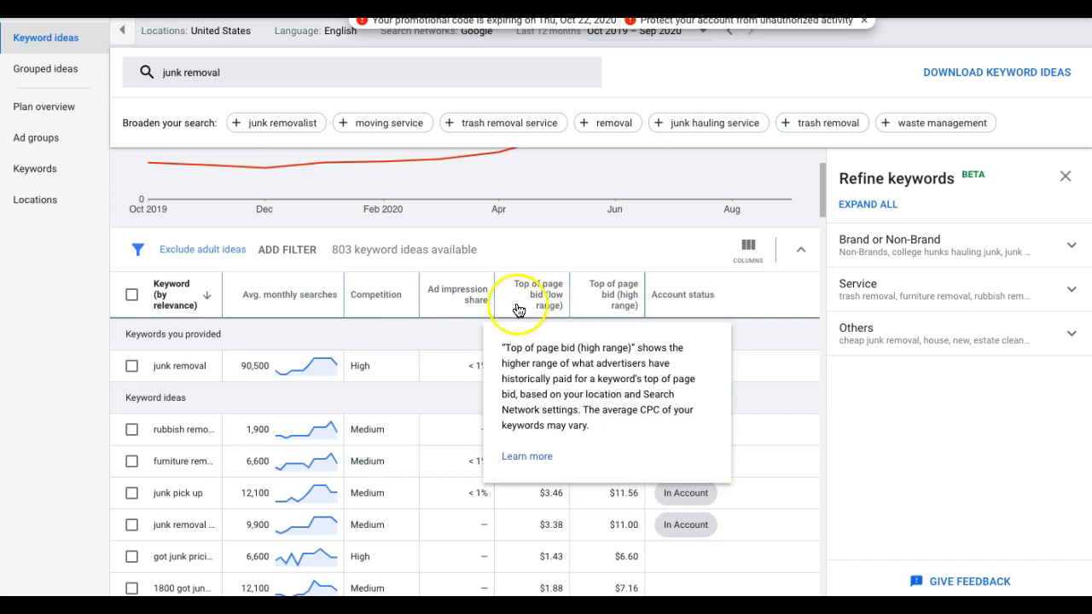
{"action": "scroll", "coordinate": [486, 301], "scroll_direction": "down", "scroll_amount": 1}
{"action": "scroll", "coordinate": [492, 302], "scroll_direction": "up", "scroll_amount": 3}
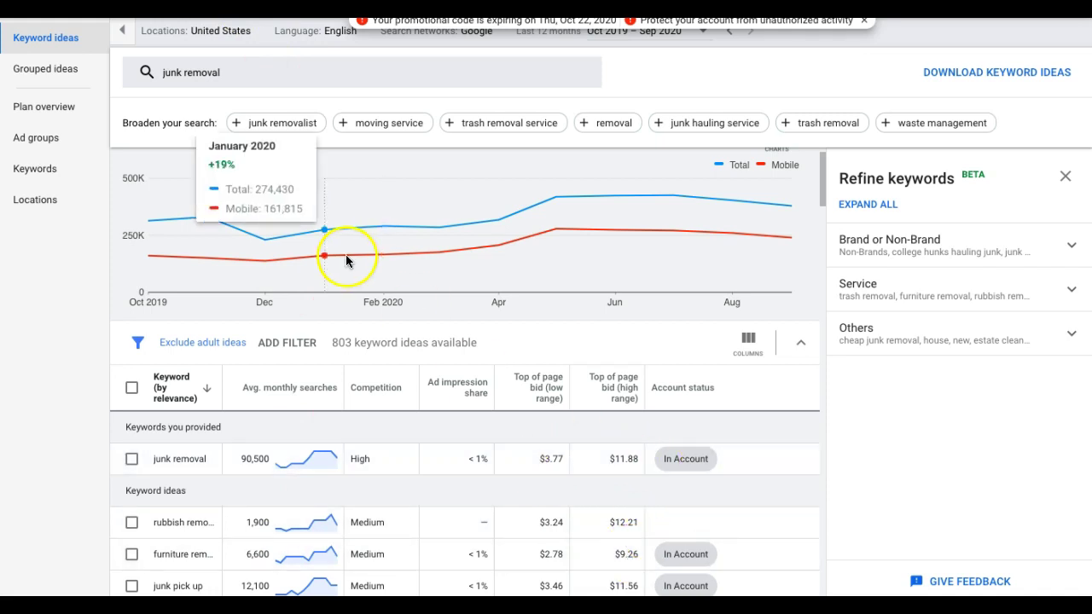
{"action": "left_click", "coordinate": [229, 32]}
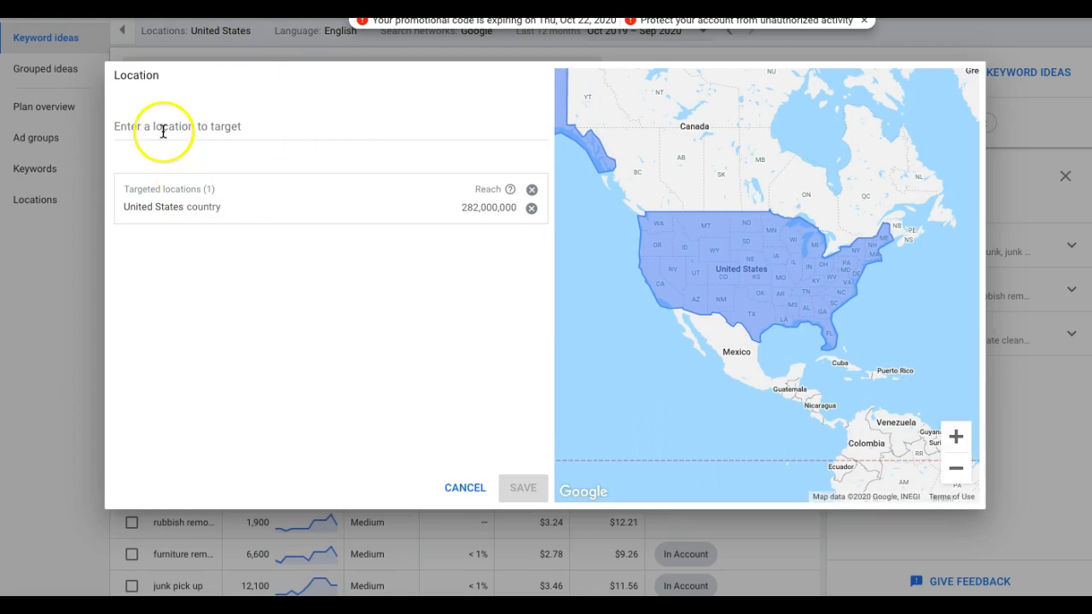
- Target Virginia Beach city and remove United States from the locations
{"action": "left_click", "coordinate": [163, 129]}
{"action": "type", "text": "v"}
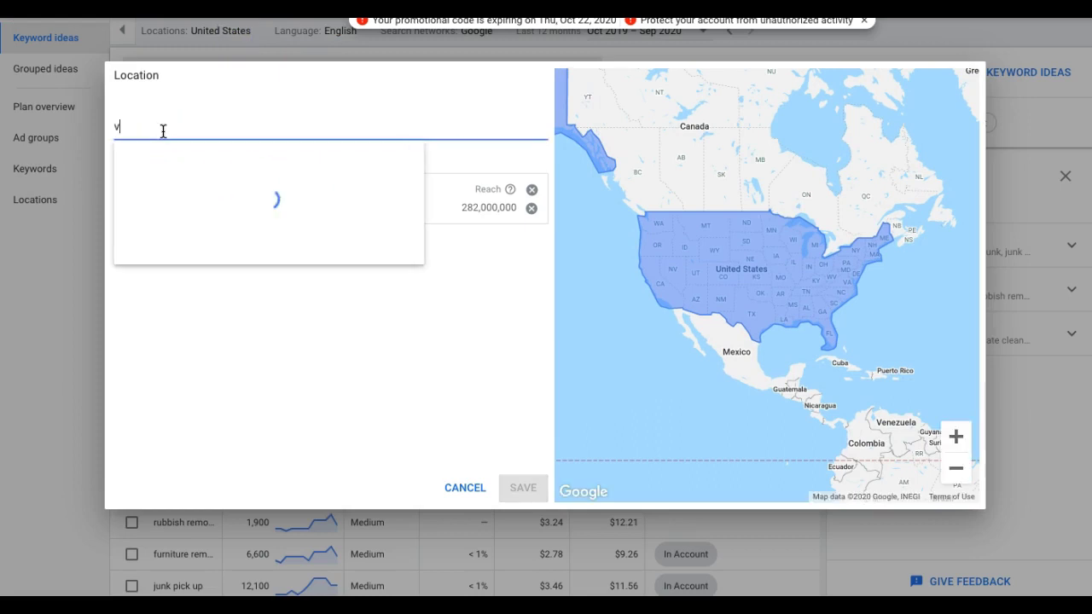
{"action": "type", "text": "irginia"}
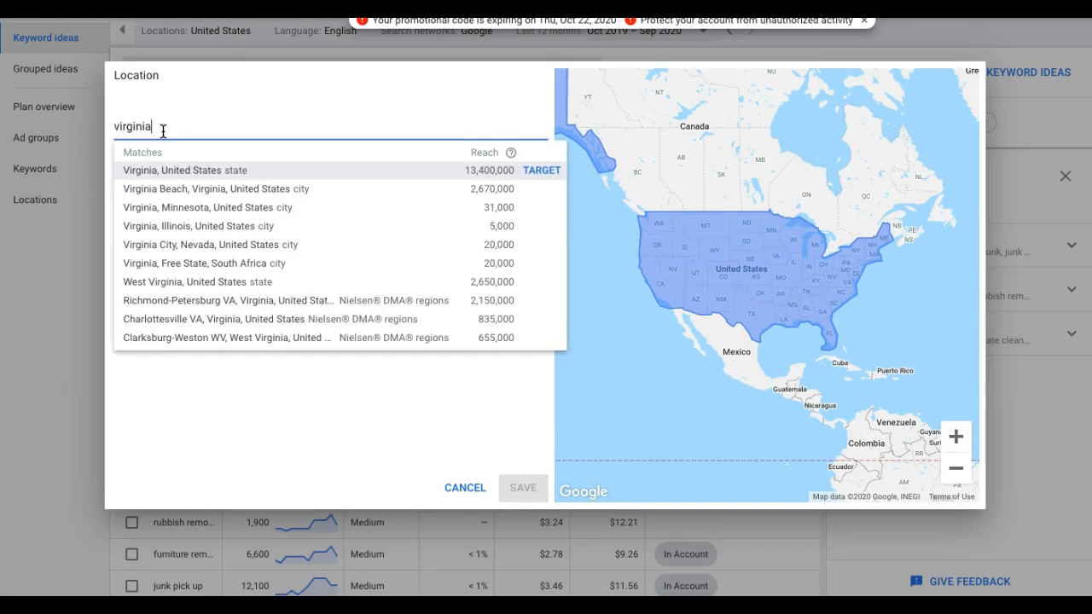
{"action": "type", "text": " beach"}
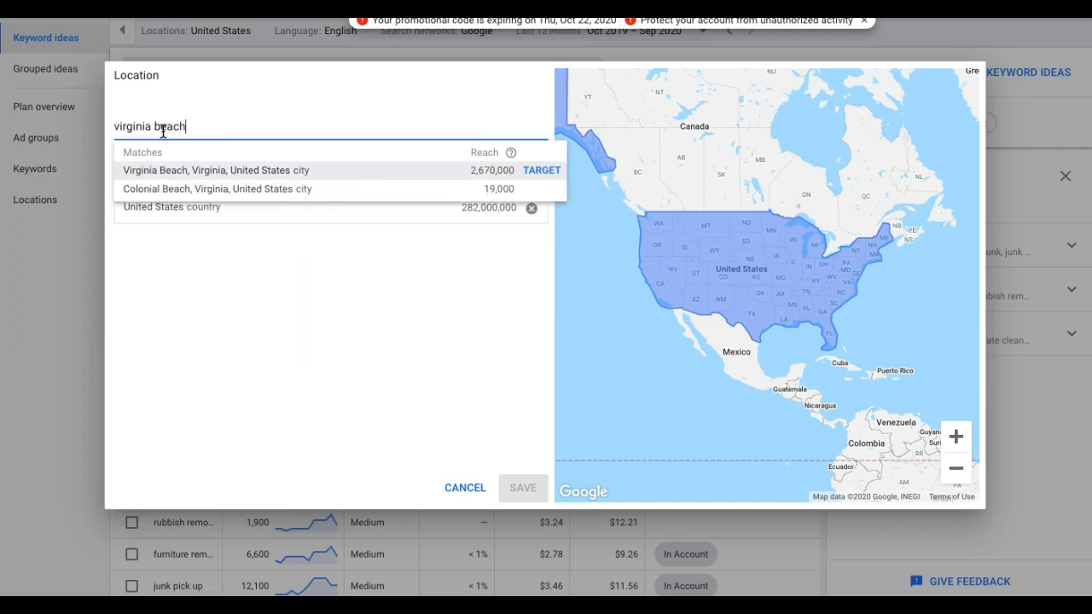
{"action": "left_click", "coordinate": [532, 175]}
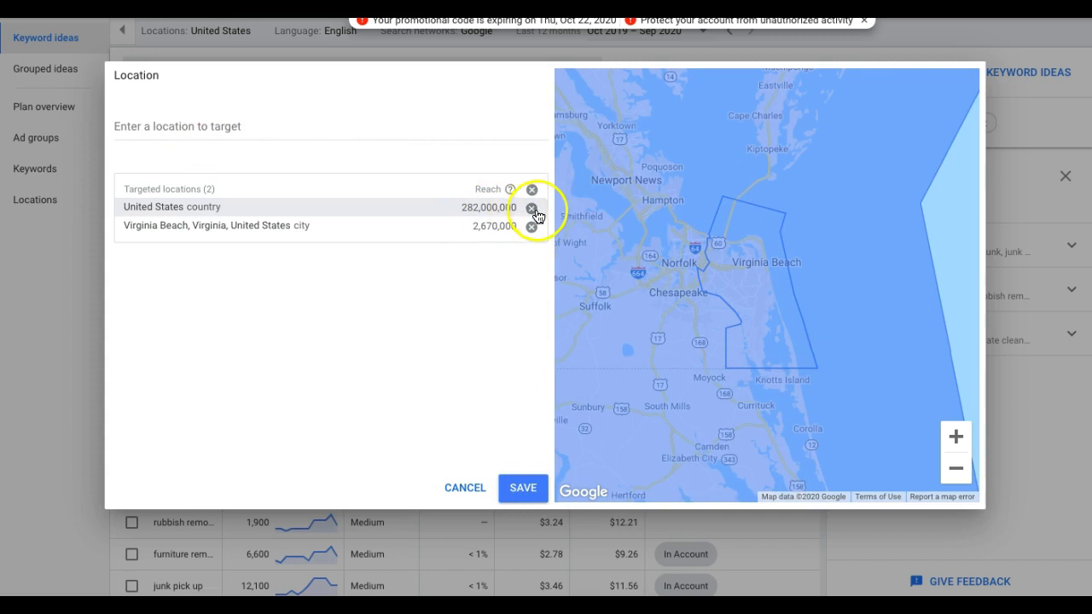
{"action": "left_click", "coordinate": [531, 209]}
- Add the Norfolk-Portsmouth-Newport News DMA as a target and save the locations
{"action": "left_click", "coordinate": [174, 127]}
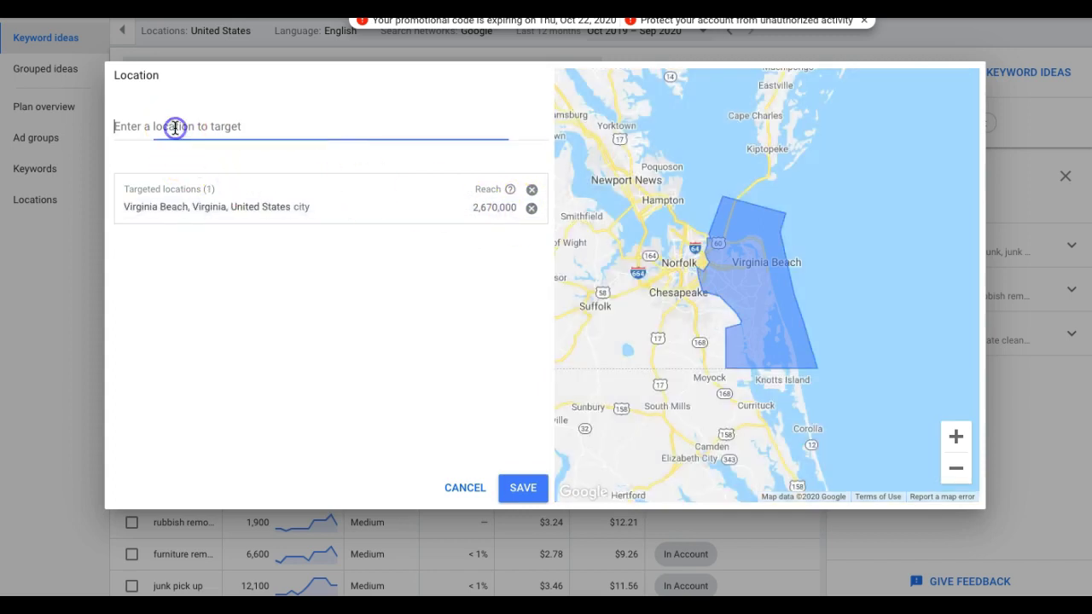
{"action": "type", "text": "norfol"}
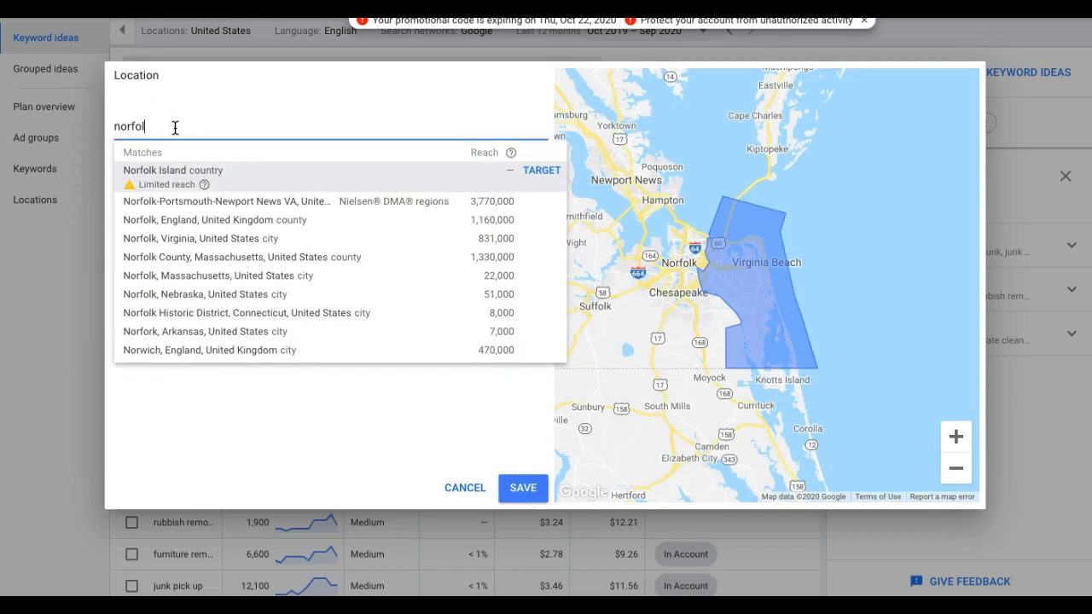
{"action": "type", "text": "k"}
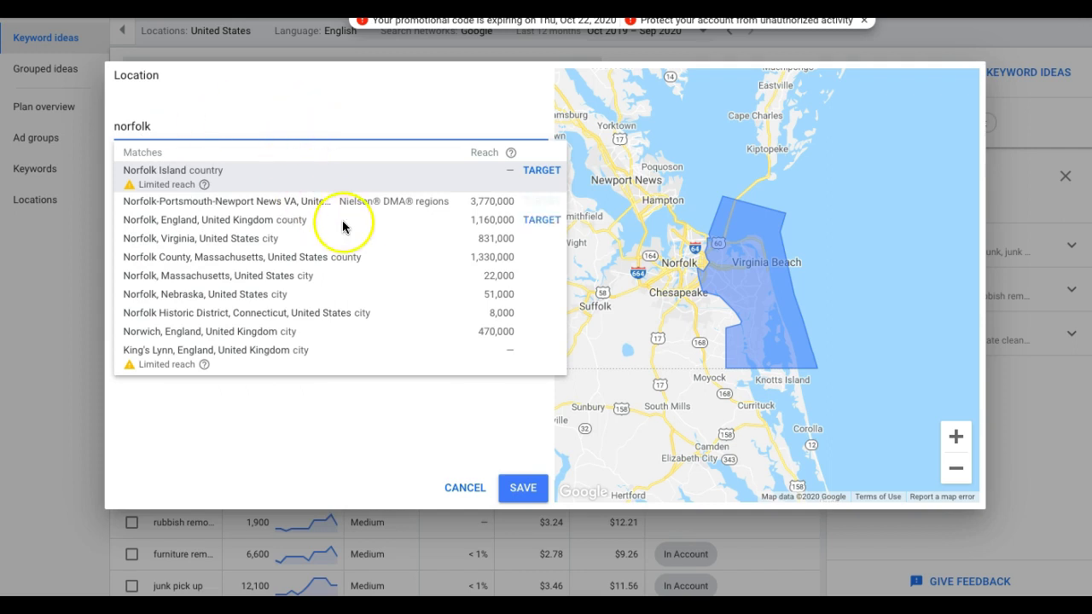
{"action": "left_click", "coordinate": [544, 202]}
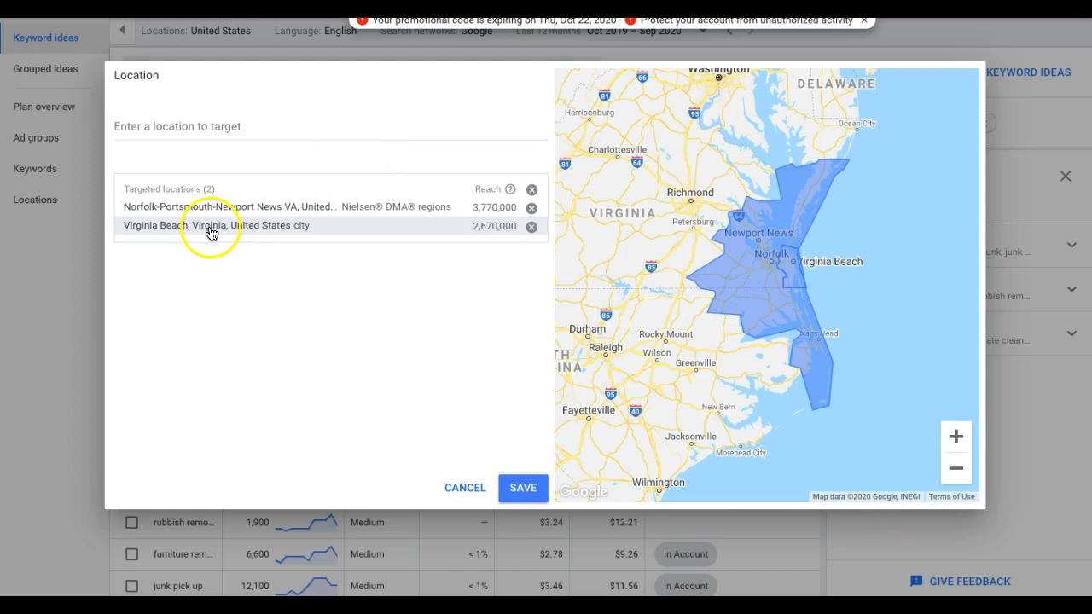
{"action": "left_click", "coordinate": [529, 485]}
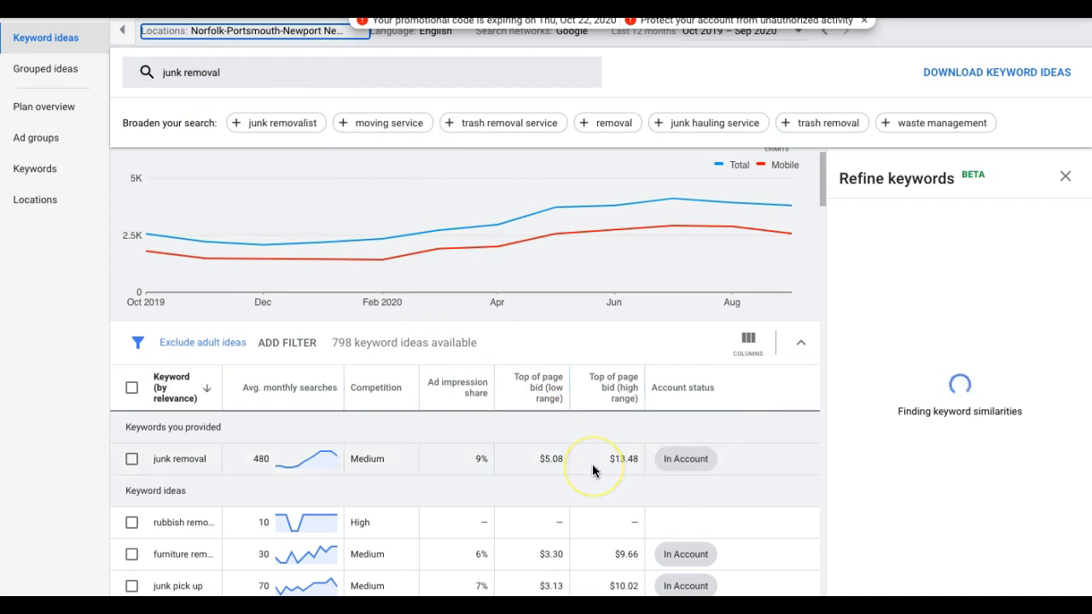
- Scroll the local keyword ideas and read the Top of page bid low and high range help cards
{"action": "scroll", "coordinate": [592, 464], "scroll_direction": "down", "scroll_amount": 3}
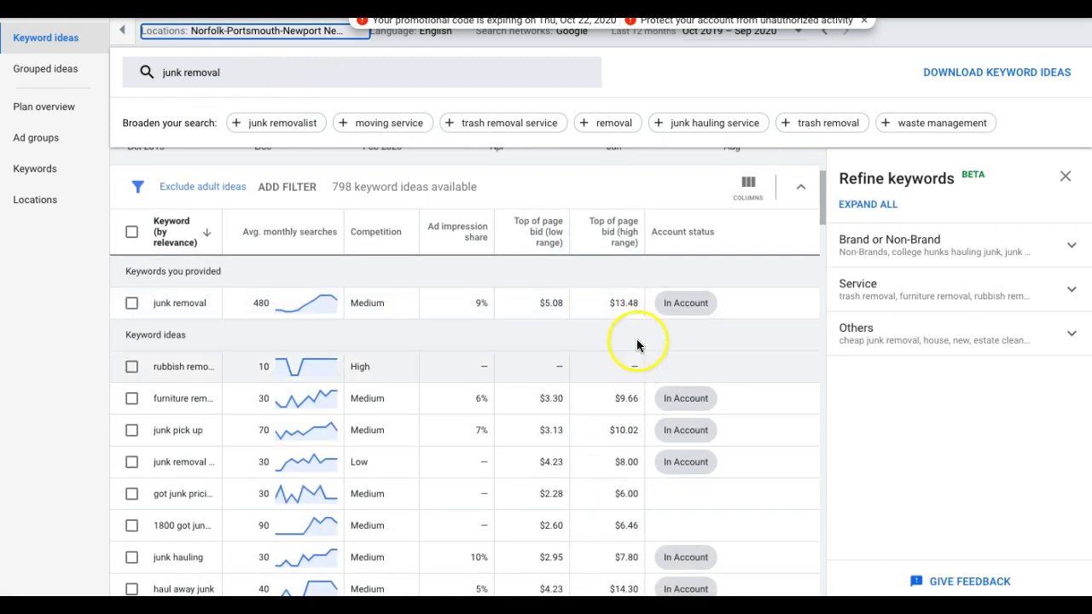
{"action": "mouse_move", "coordinate": [540, 246]}
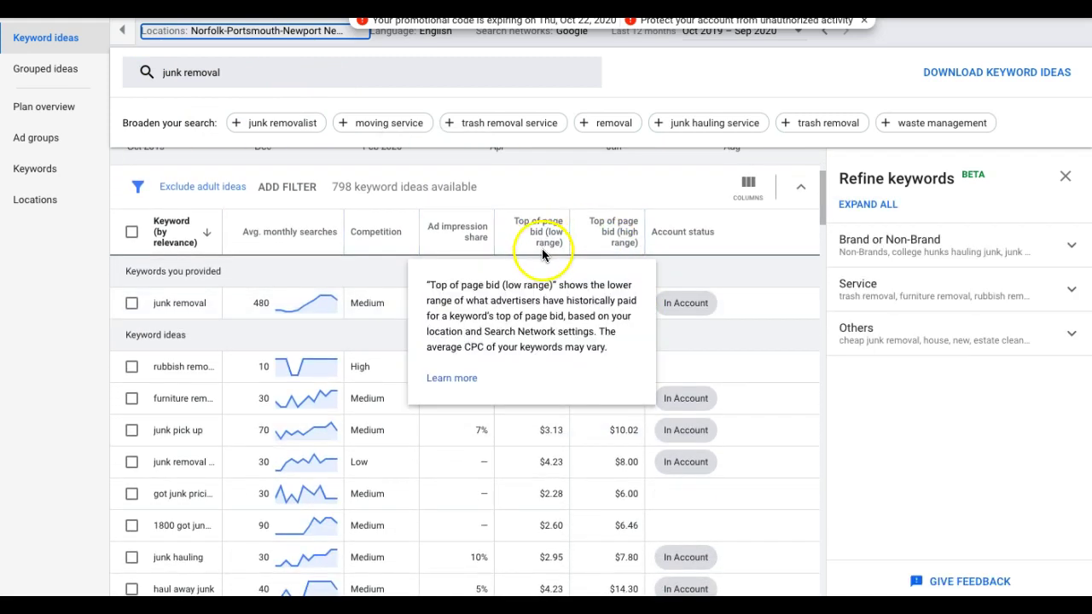
{"action": "mouse_move", "coordinate": [617, 244]}
{"action": "scroll", "coordinate": [664, 183], "scroll_direction": "down", "scroll_amount": 1}
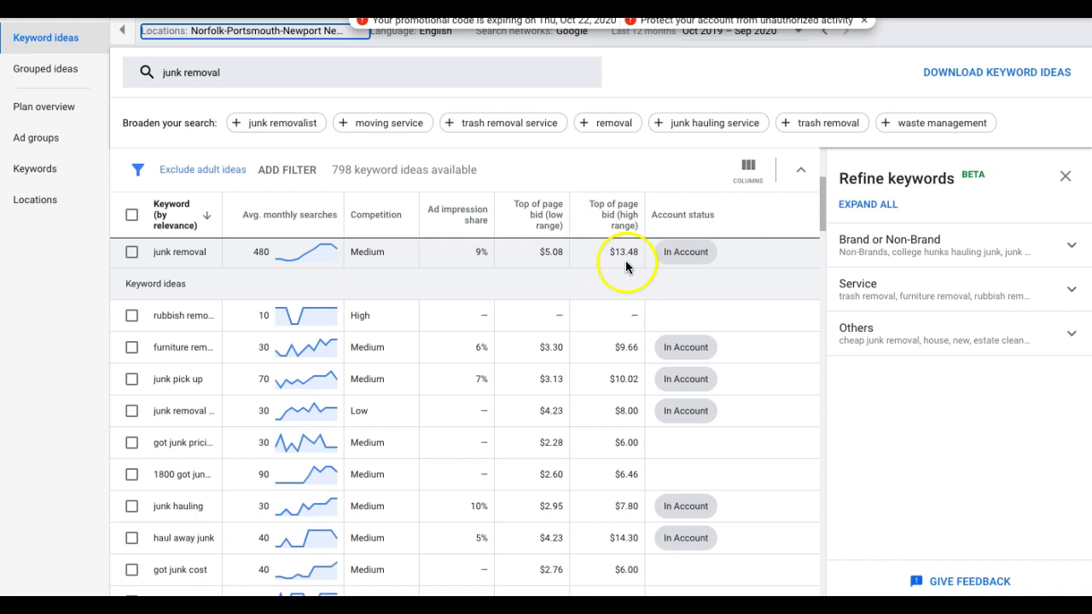
{"action": "scroll", "coordinate": [462, 299], "scroll_direction": "down", "scroll_amount": 1}
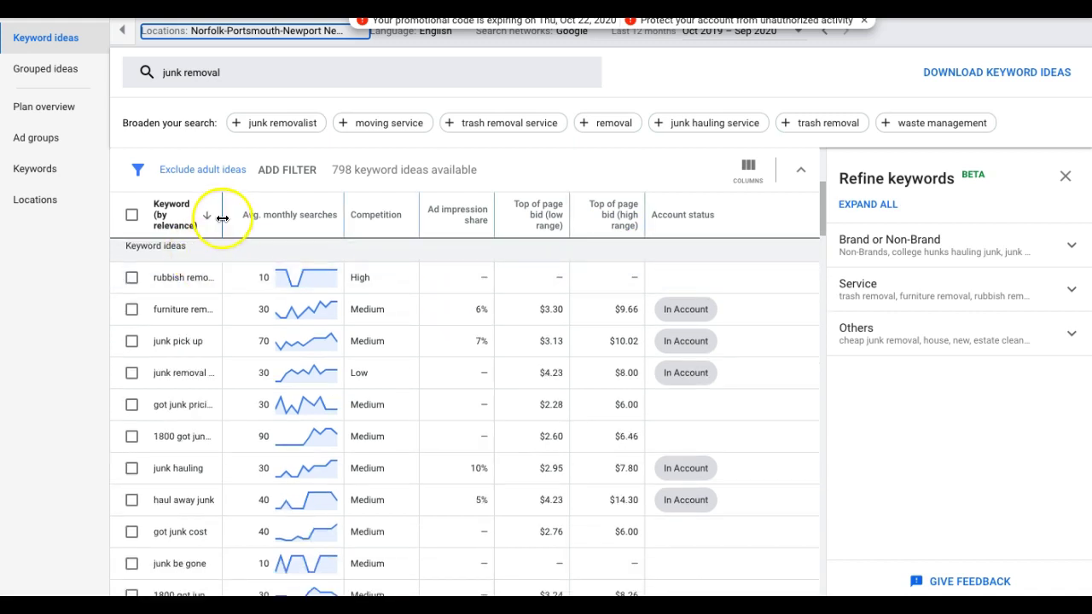
- Drag the Keyword (by relevance) column wider and scroll through the full keyword names
{"action": "left_click_drag", "start_coordinate": [221, 215], "coordinate": [294, 240]}
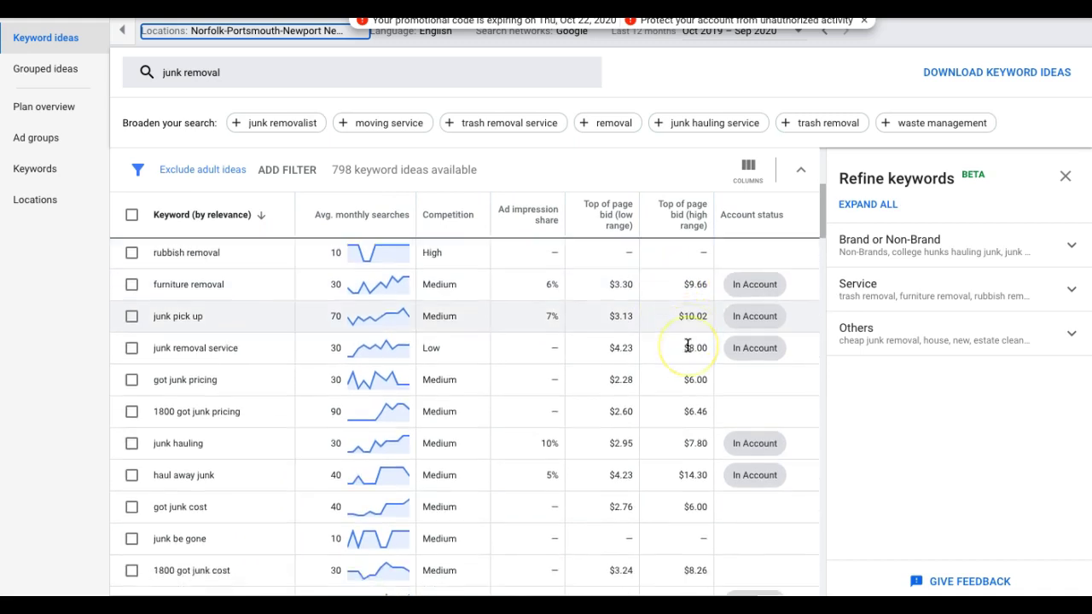
{"action": "scroll", "coordinate": [689, 341], "scroll_direction": "down", "scroll_amount": 2}
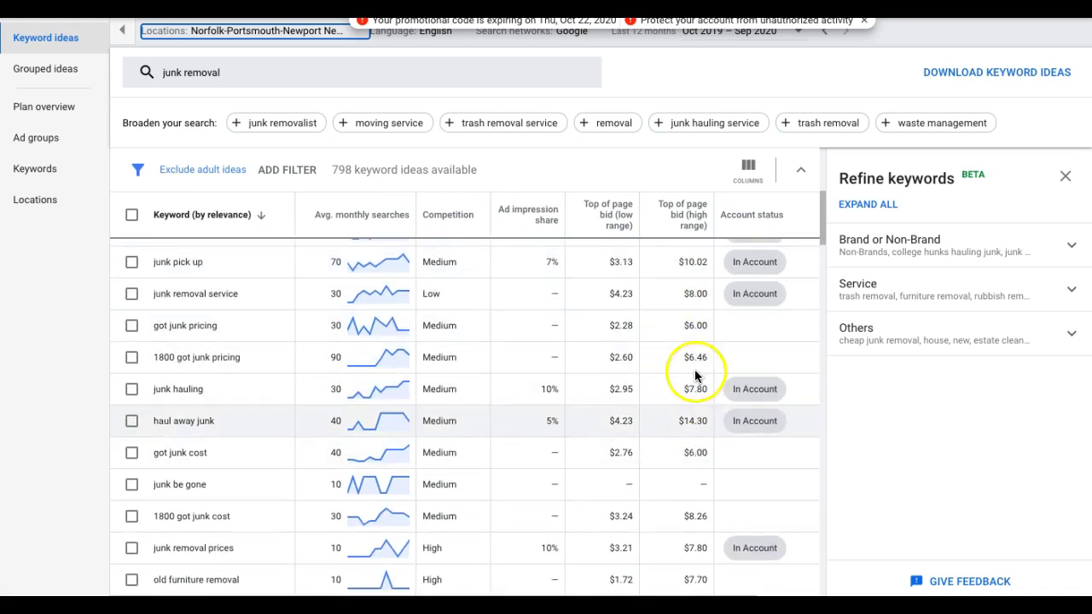
{"action": "scroll", "coordinate": [695, 359], "scroll_direction": "down", "scroll_amount": 2}
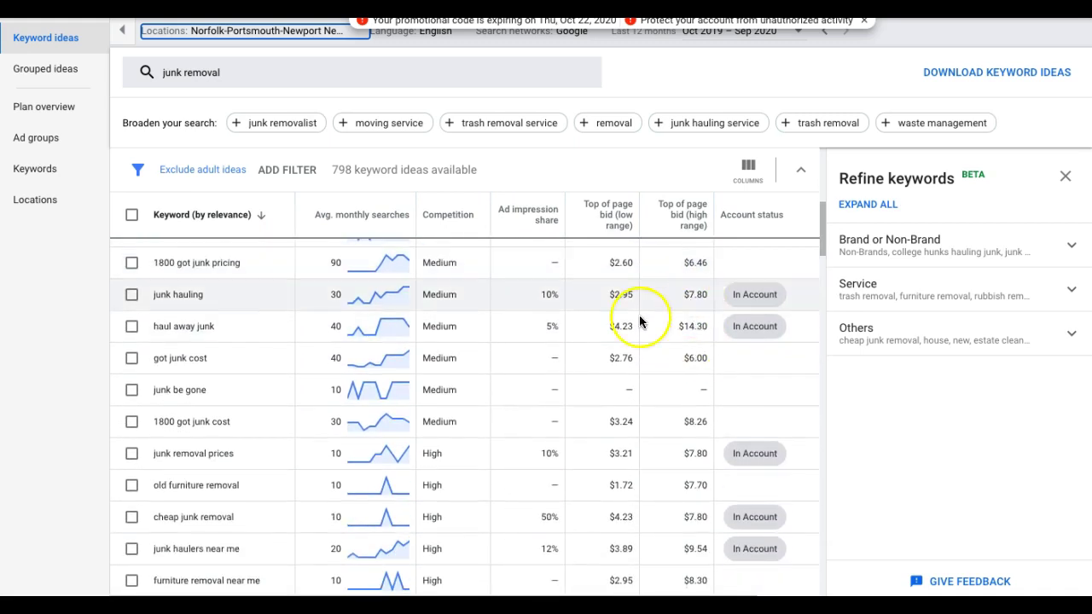
{"action": "scroll", "coordinate": [674, 371], "scroll_direction": "up", "scroll_amount": 2}
{"action": "scroll", "coordinate": [680, 375], "scroll_direction": "up", "scroll_amount": 5}
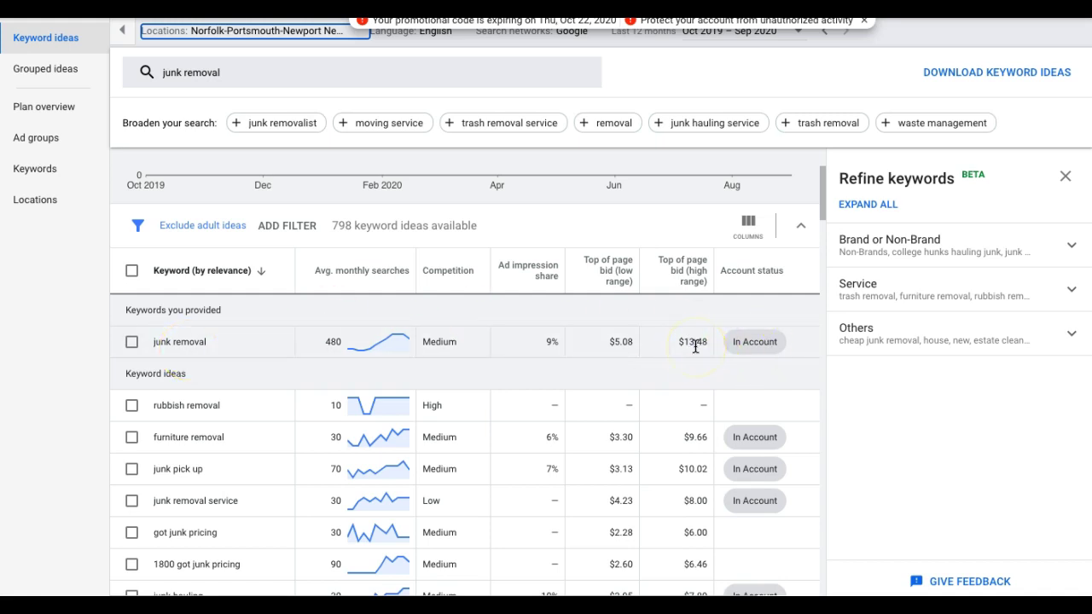
{"action": "scroll", "coordinate": [246, 354], "scroll_direction": "down", "scroll_amount": 1}
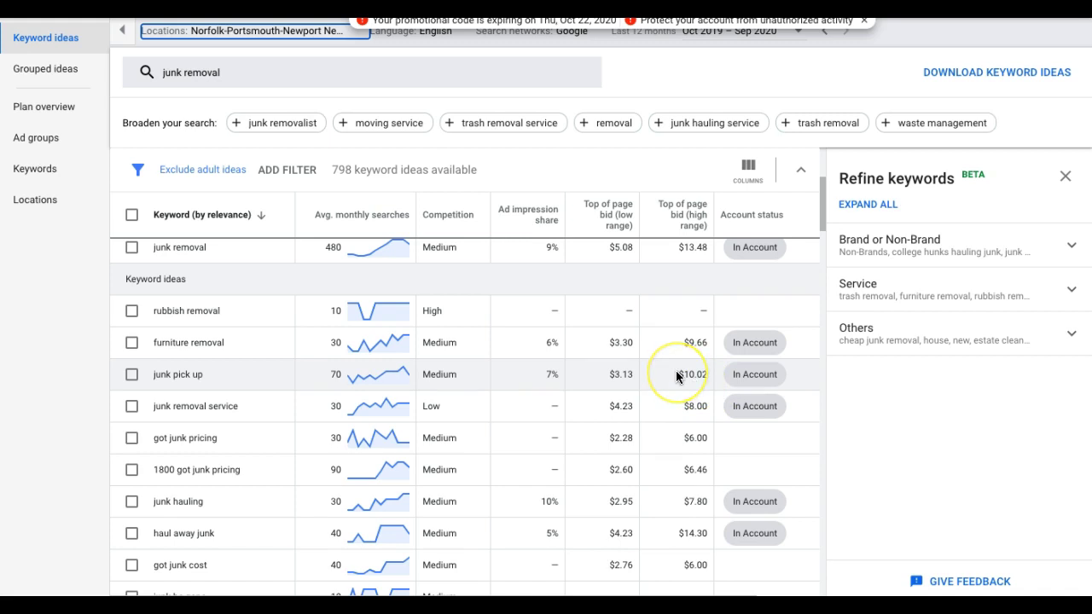
{"action": "scroll", "coordinate": [691, 370], "scroll_direction": "down", "scroll_amount": 1}
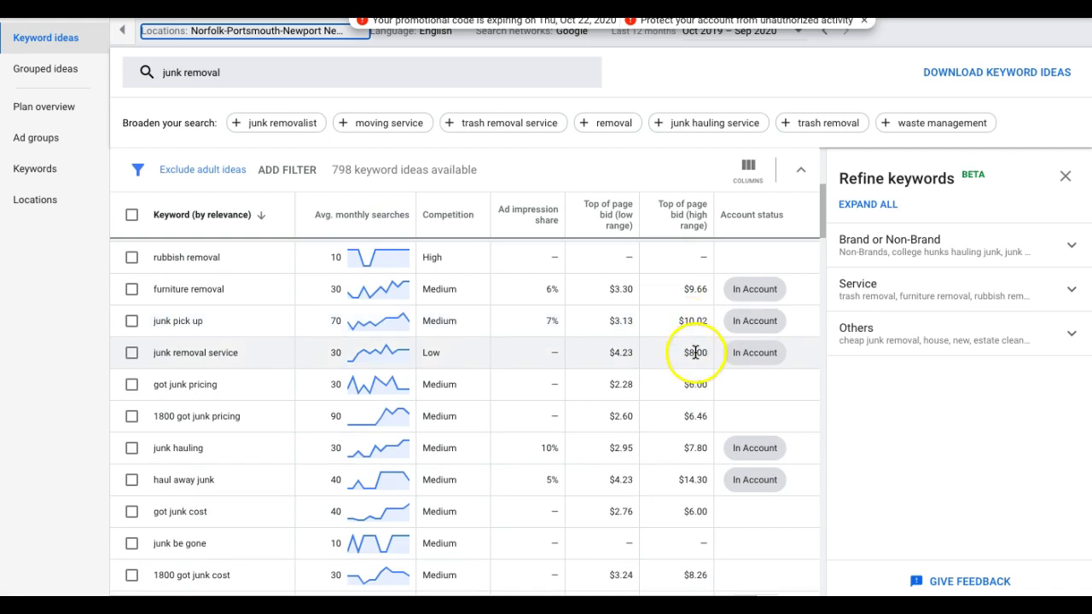
{"action": "scroll", "coordinate": [348, 373], "scroll_direction": "down", "scroll_amount": 2}
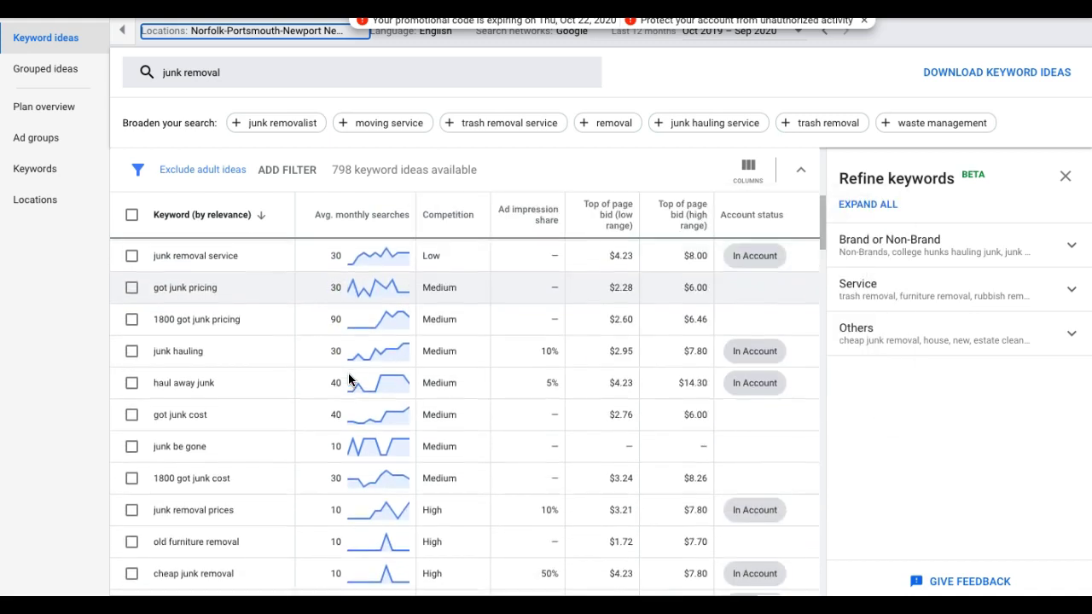
{"action": "scroll", "coordinate": [348, 378], "scroll_direction": "down", "scroll_amount": 2}
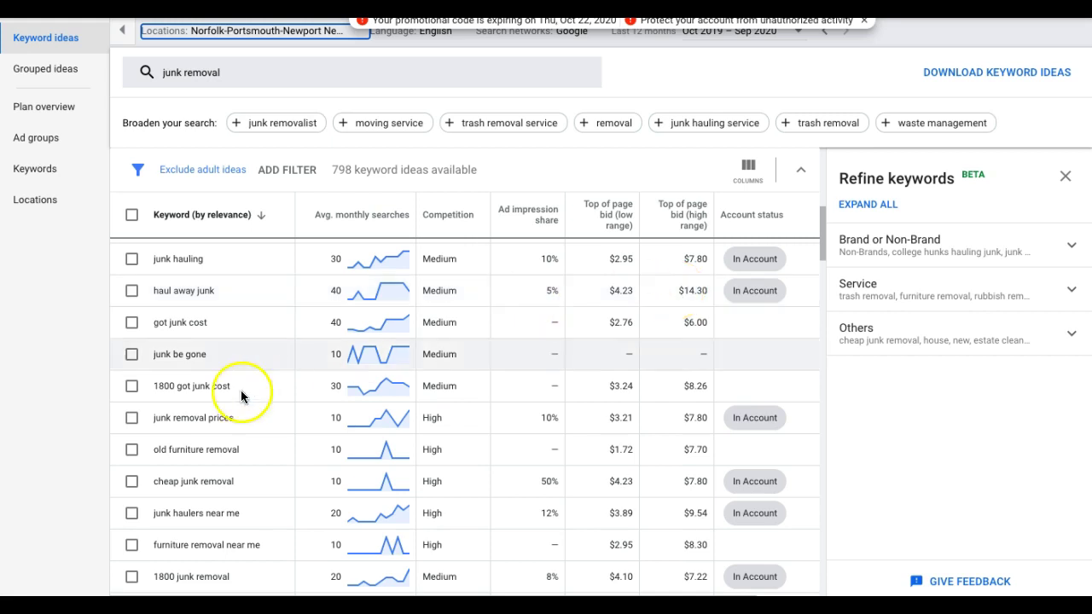
{"action": "scroll", "coordinate": [197, 414], "scroll_direction": "down", "scroll_amount": 2}
{"action": "scroll", "coordinate": [197, 411], "scroll_direction": "down", "scroll_amount": 2}
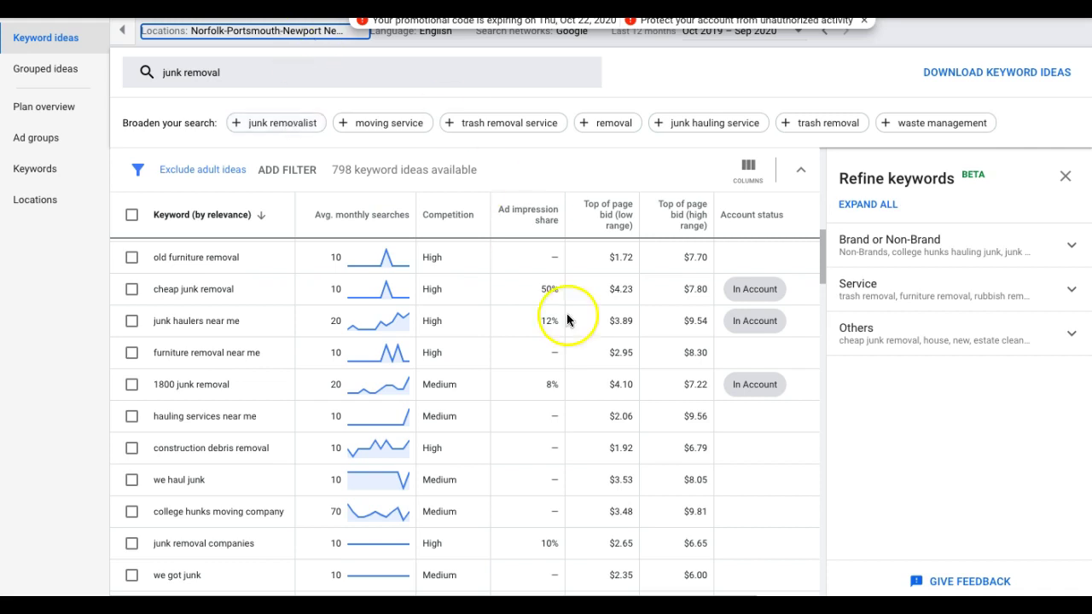
{"action": "scroll", "coordinate": [668, 277], "scroll_direction": "up", "scroll_amount": 5}
{"action": "scroll", "coordinate": [669, 280], "scroll_direction": "up", "scroll_amount": 8}
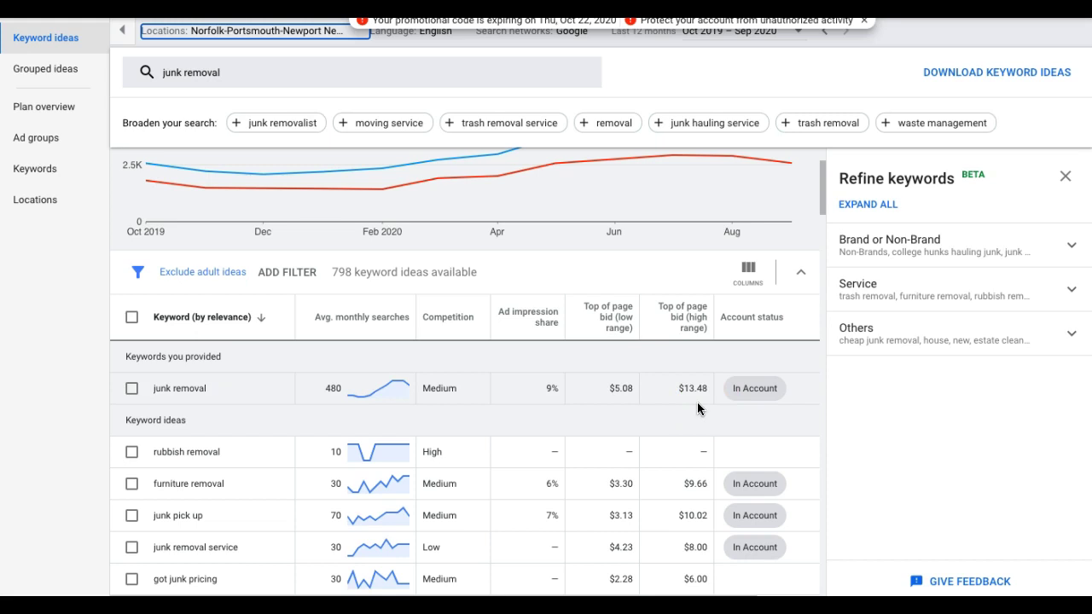
{"action": "left_click", "coordinate": [689, 399]}
{"action": "scroll", "coordinate": [691, 414], "scroll_direction": "down", "scroll_amount": 2}
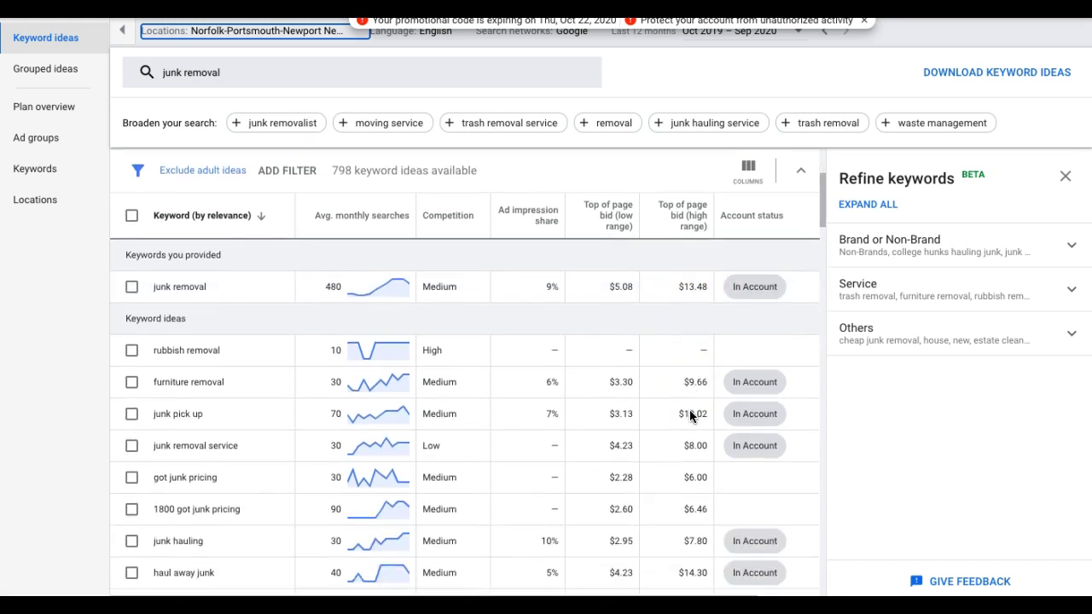
{"action": "left_click", "coordinate": [680, 324]}
{"action": "left_click", "coordinate": [697, 287]}
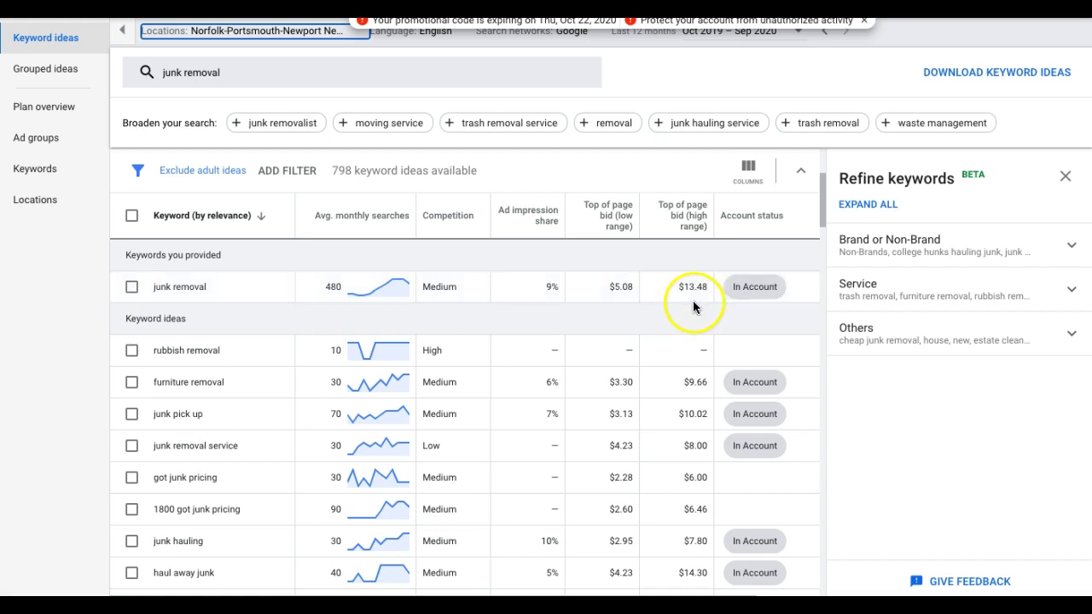